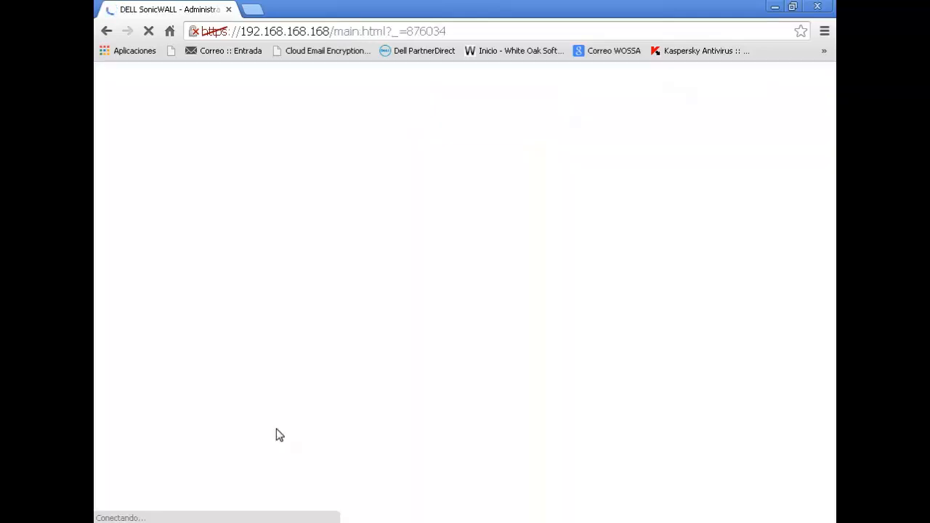
# - After logging in, collapse System and expand VPN to show the VPN Settings with two GroupVPN policies
pyautogui.click(266, 421)
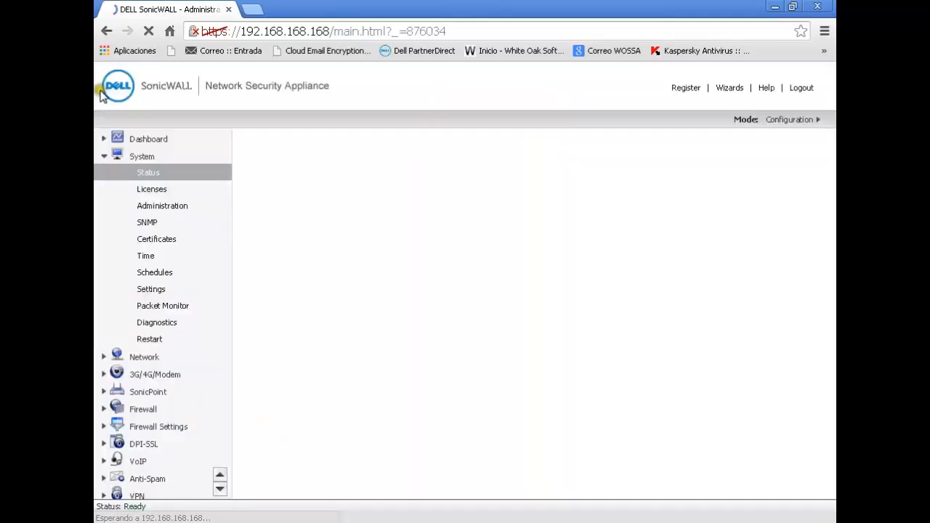
pyautogui.click(102, 158)
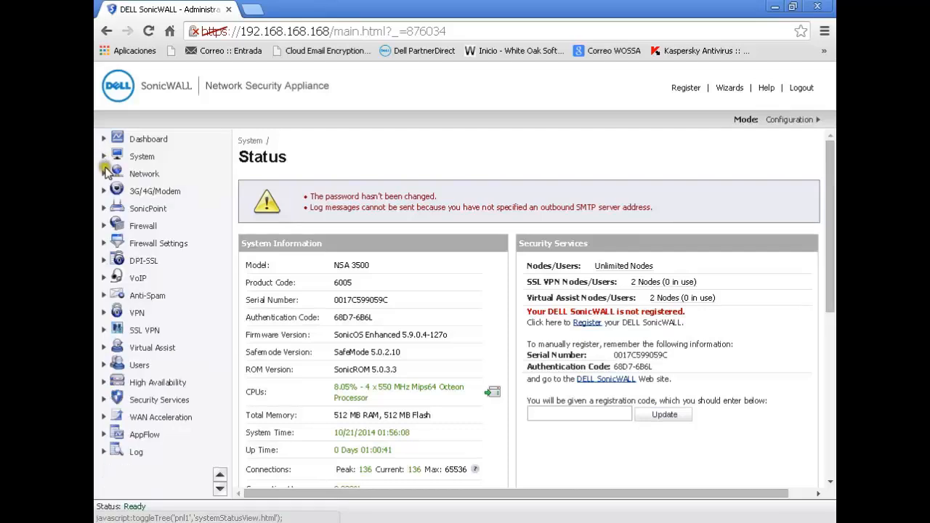
pyautogui.click(138, 316)
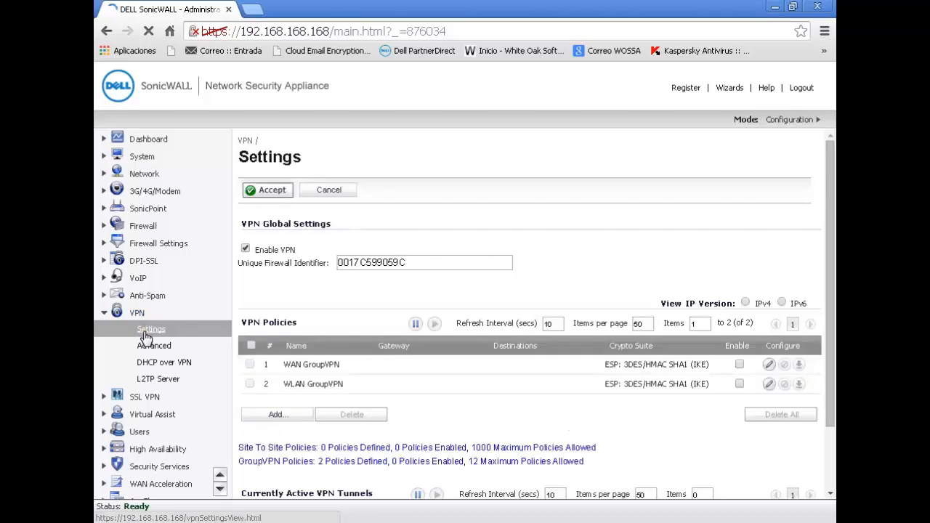
pyautogui.click(146, 333)
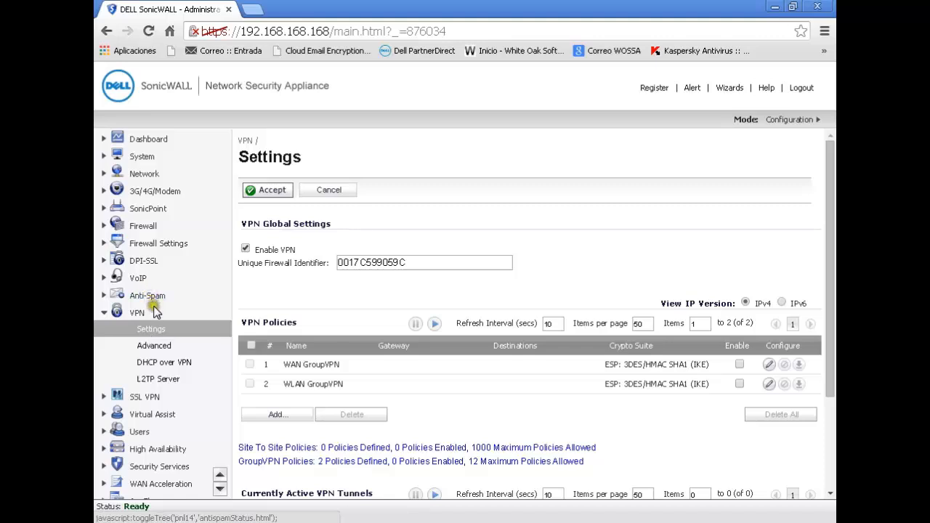
# - Inspect the Unique Firewall Identifier value, then start adding a new VPN policy
pyautogui.click(150, 330)
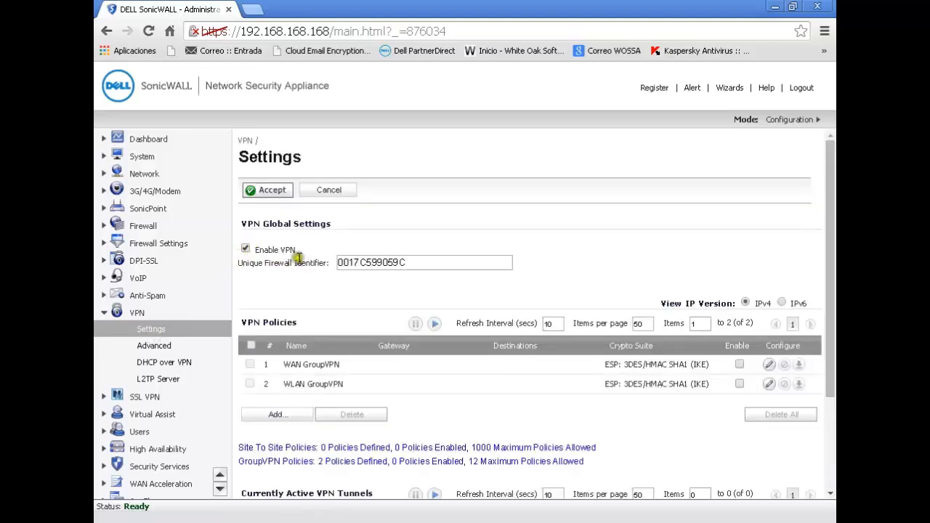
pyautogui.moveTo(422, 263); pyautogui.dragTo(336, 275)
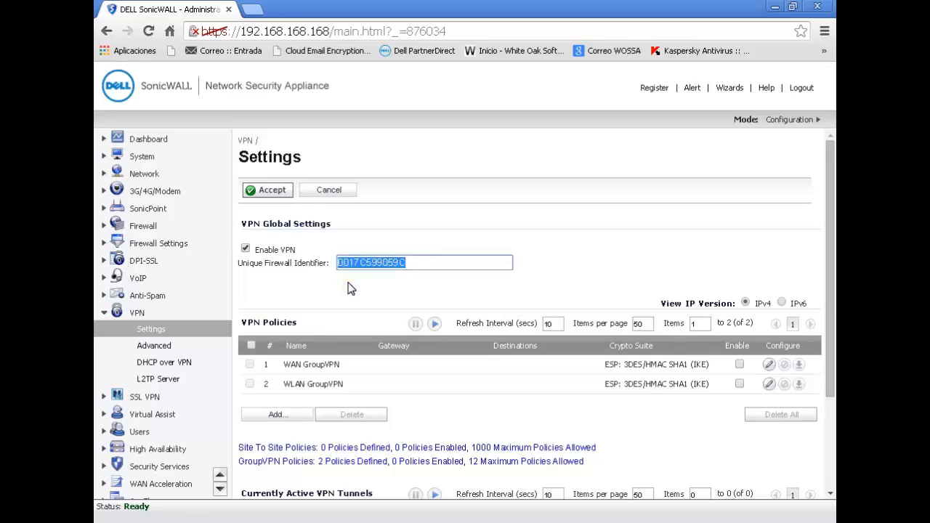
pyautogui.click(354, 266)
pyautogui.moveTo(354, 268)
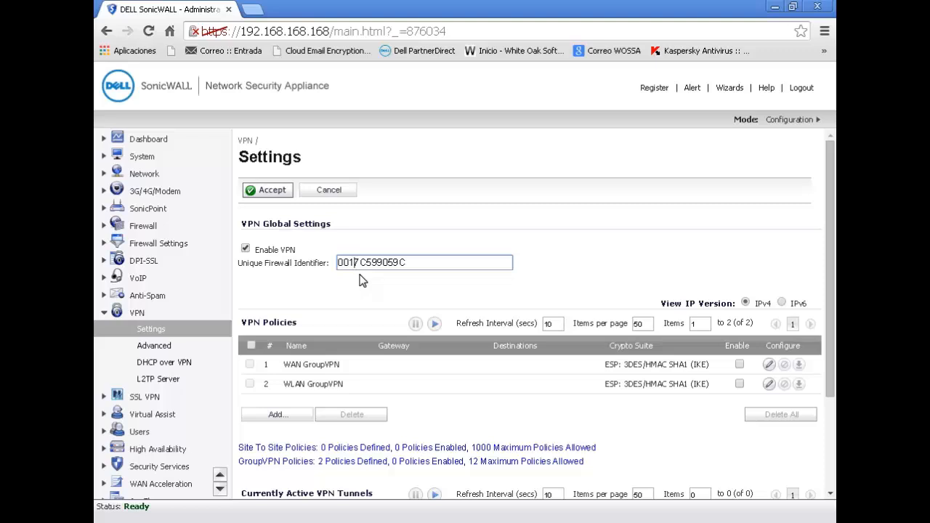
pyautogui.click(275, 415)
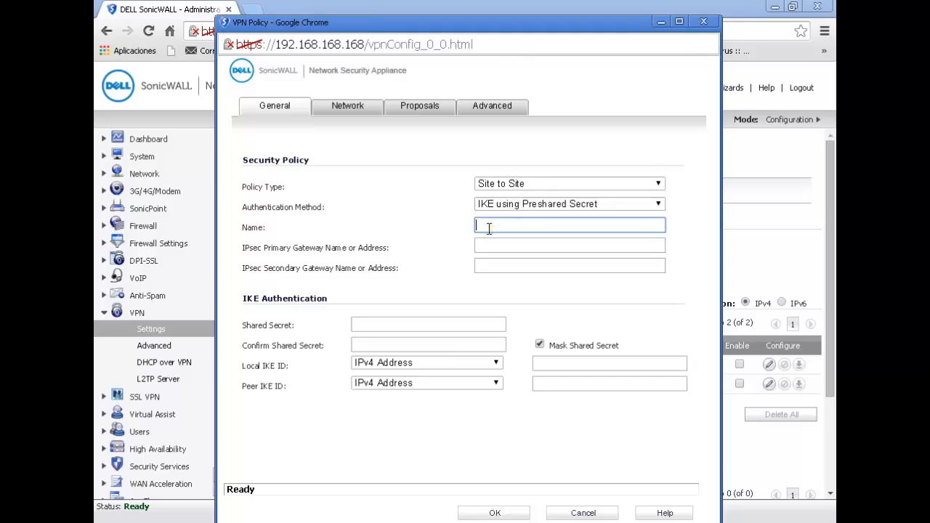
# - Name the policy 'vpn' and set the IPsec Primary Gateway to 80.80.80.80
pyautogui.write('vpn')
pyautogui.click(491, 246)
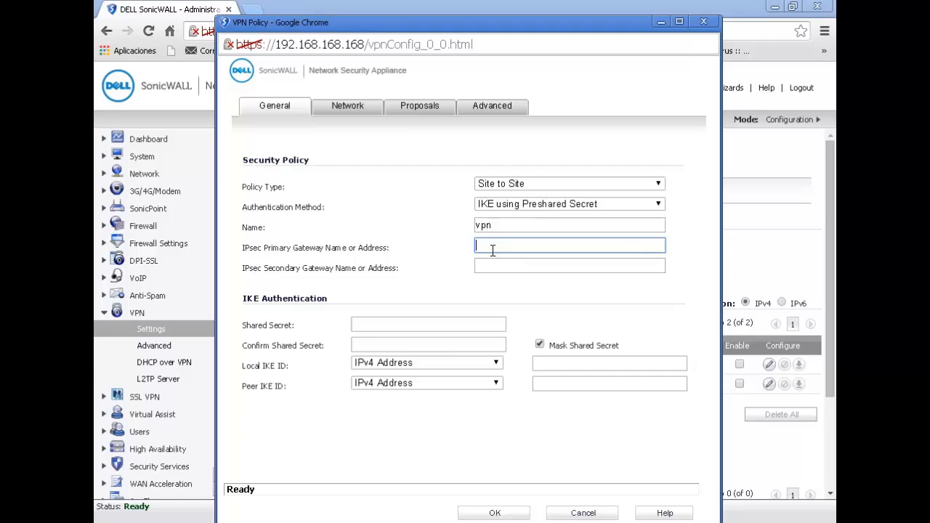
pyautogui.write('80.80.80.80')
# - Enter and confirm the preshared secret, leaving Mask Shared Secret on
pyautogui.click(537, 268)
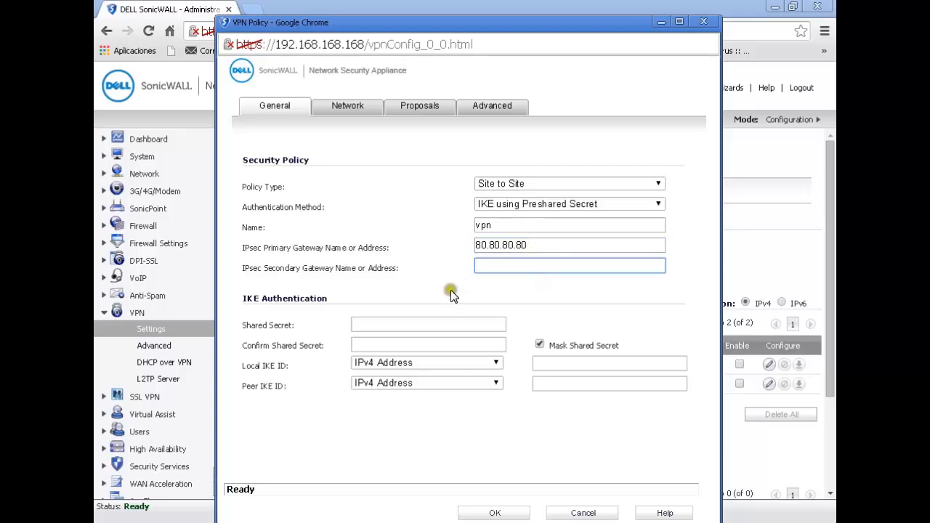
pyautogui.click(398, 323)
pyautogui.write('1234')
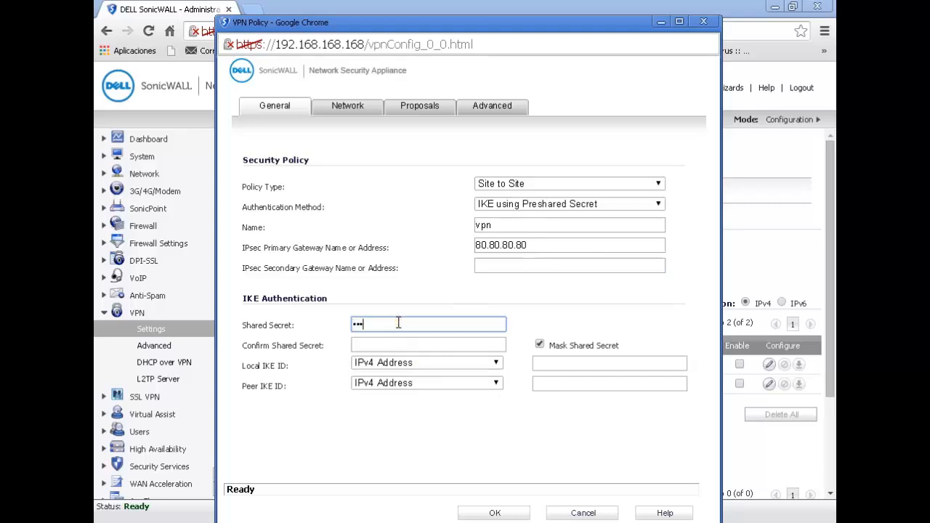
pyautogui.press('Tab')
pyautogui.write('1234')
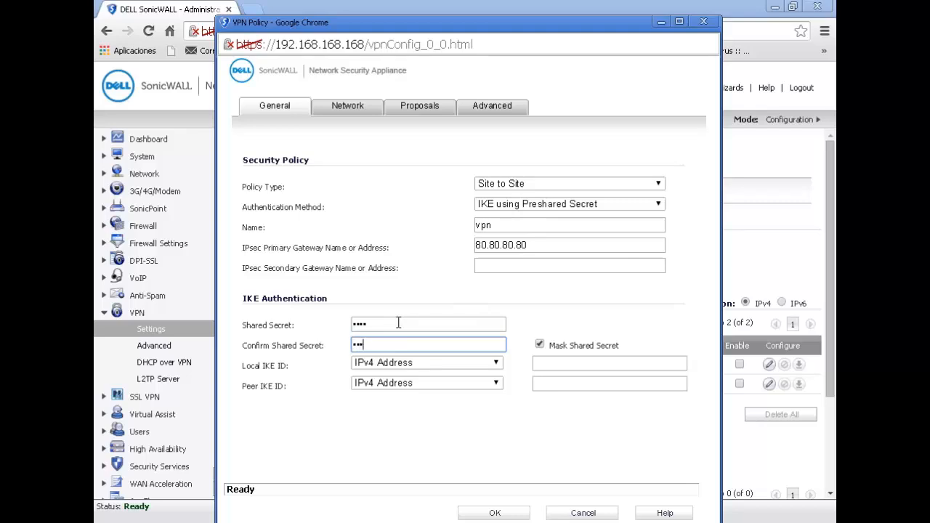
pyautogui.click(539, 346)
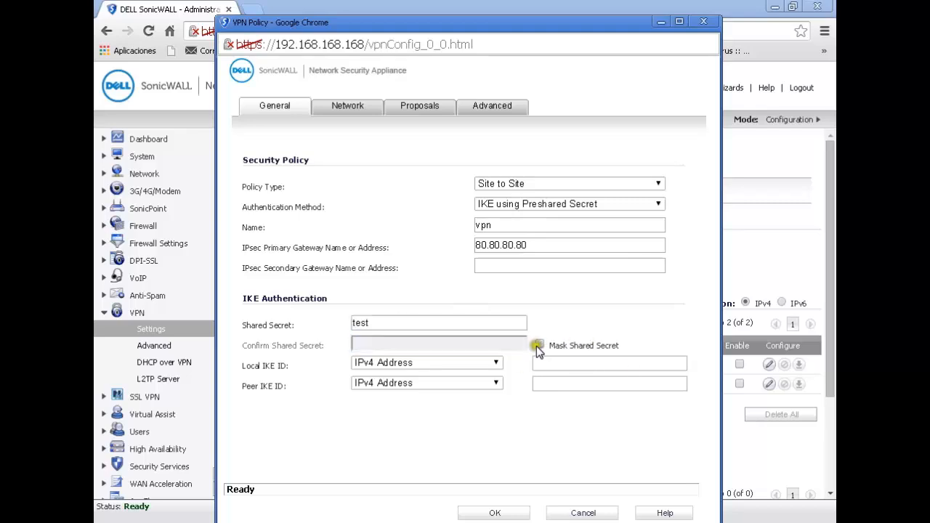
pyautogui.click(537, 346)
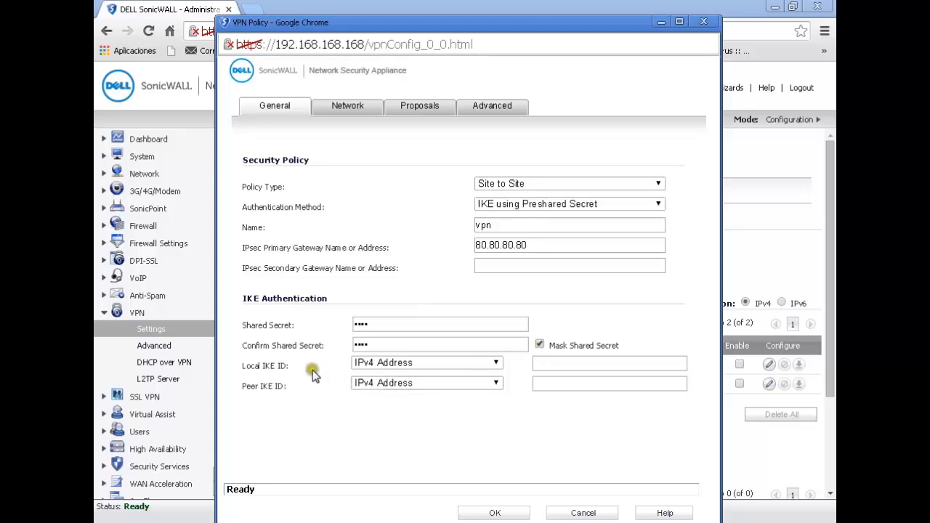
pyautogui.moveTo(247, 366); pyautogui.dragTo(288, 366)
pyautogui.moveTo(241, 386); pyautogui.dragTo(277, 388)
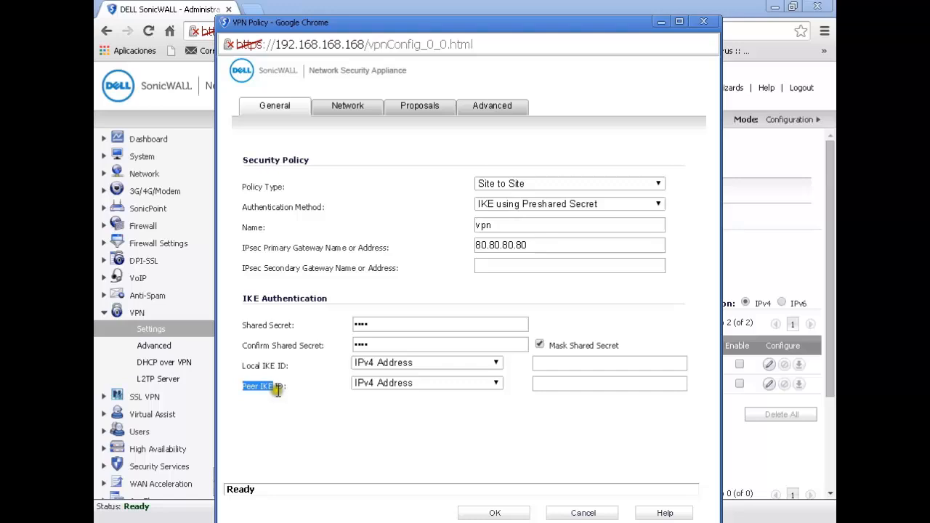
# - Choose Firewall Identifier for both the Local IKE ID and Peer IKE ID types
pyautogui.click(404, 365)
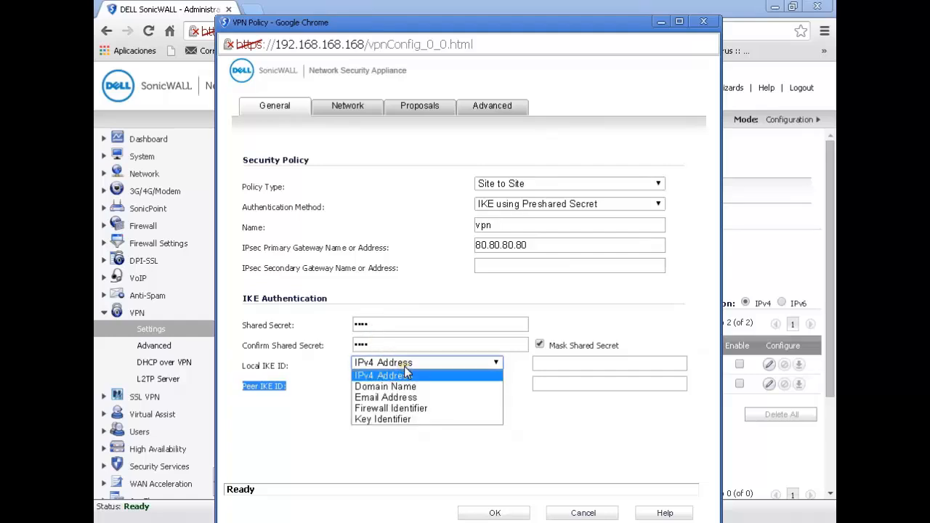
pyautogui.click(419, 408)
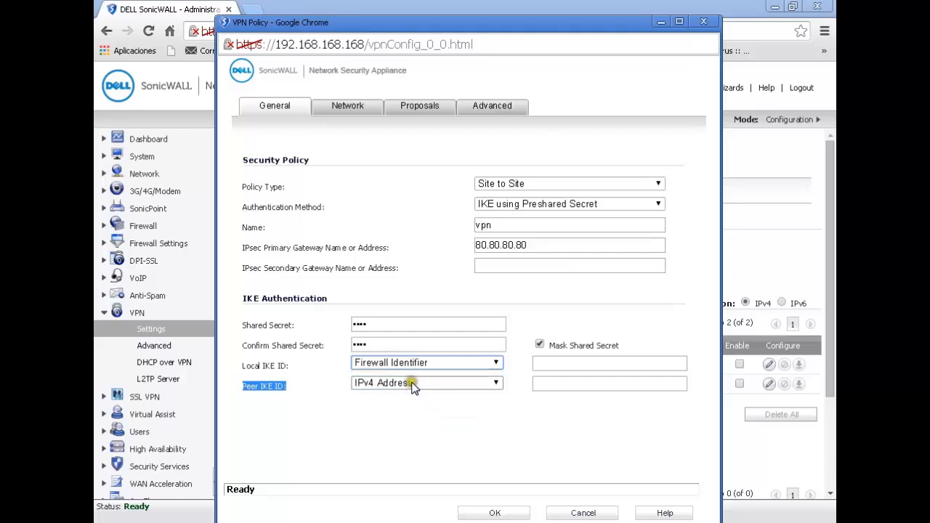
pyautogui.click(411, 383)
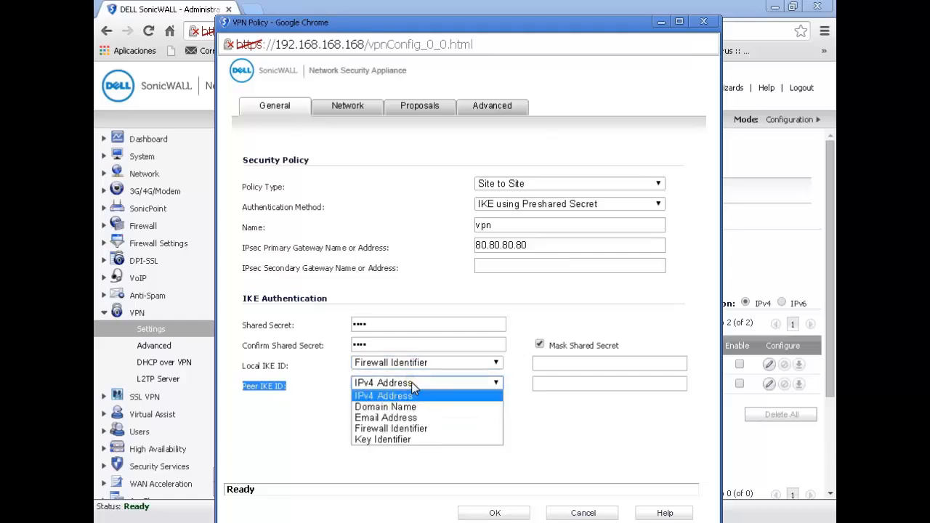
pyautogui.click(409, 429)
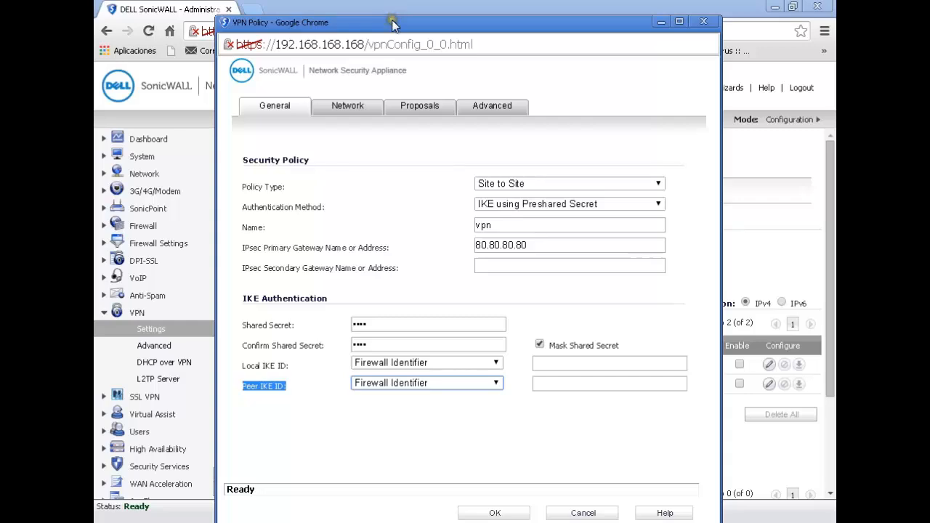
# - Leave the Local and Peer IKE ID values blank and go to the policy's Network settings
pyautogui.moveTo(393, 20)
pyautogui.mouseDown()
pyautogui.moveTo(546, 54)
pyautogui.moveTo(391, 35)
pyautogui.mouseUp()
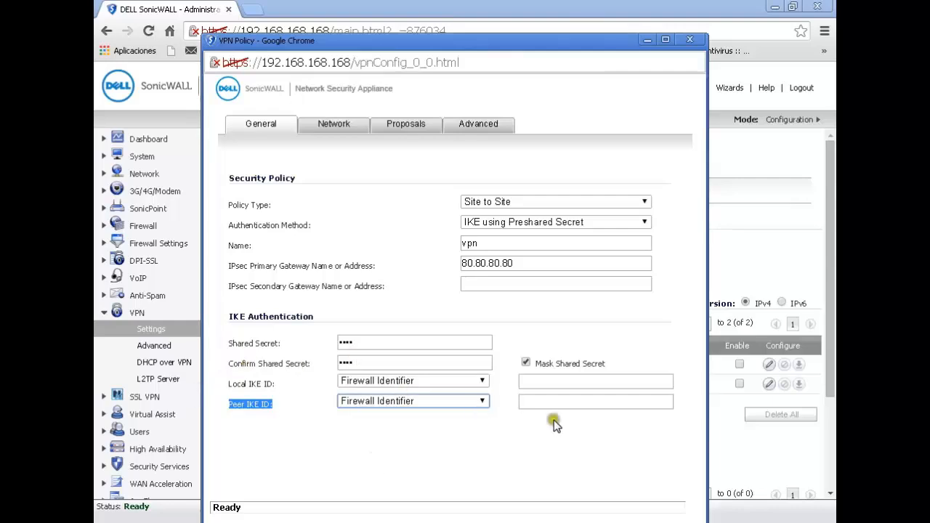
pyautogui.click(604, 378)
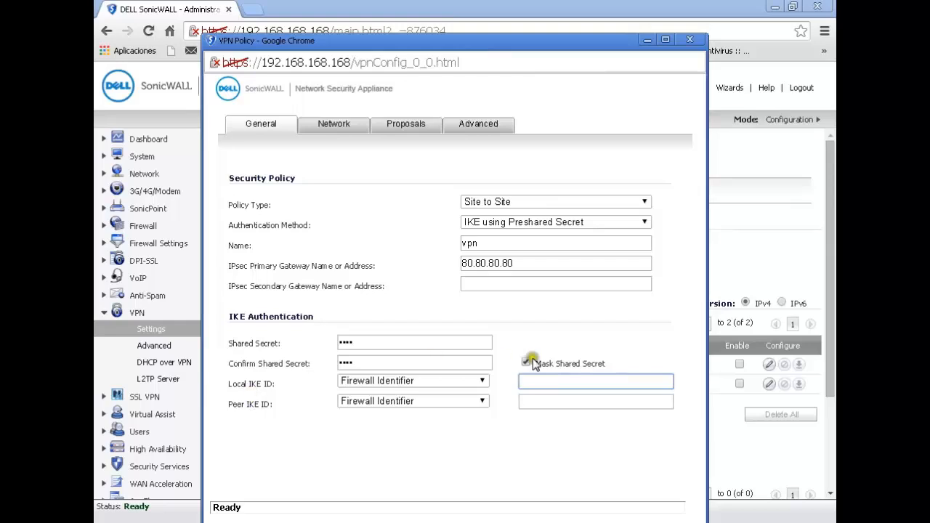
pyautogui.click(547, 404)
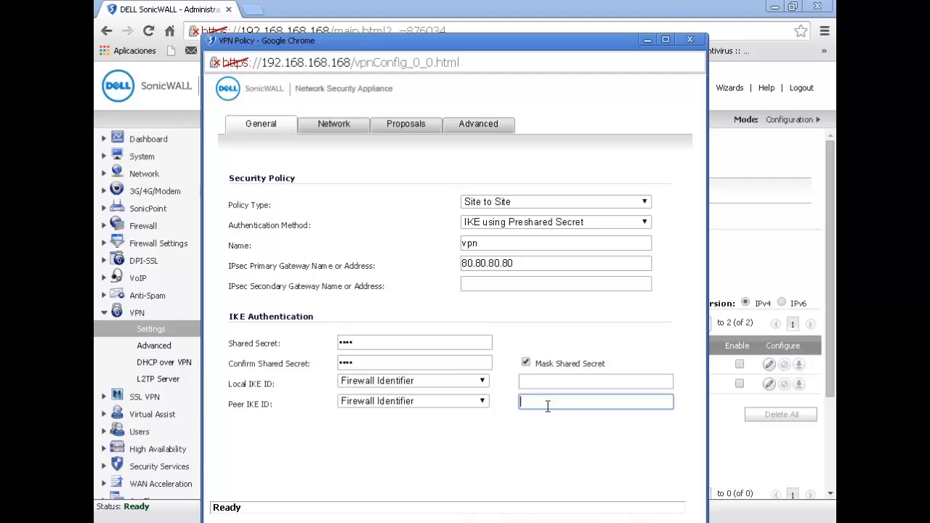
pyautogui.click(584, 383)
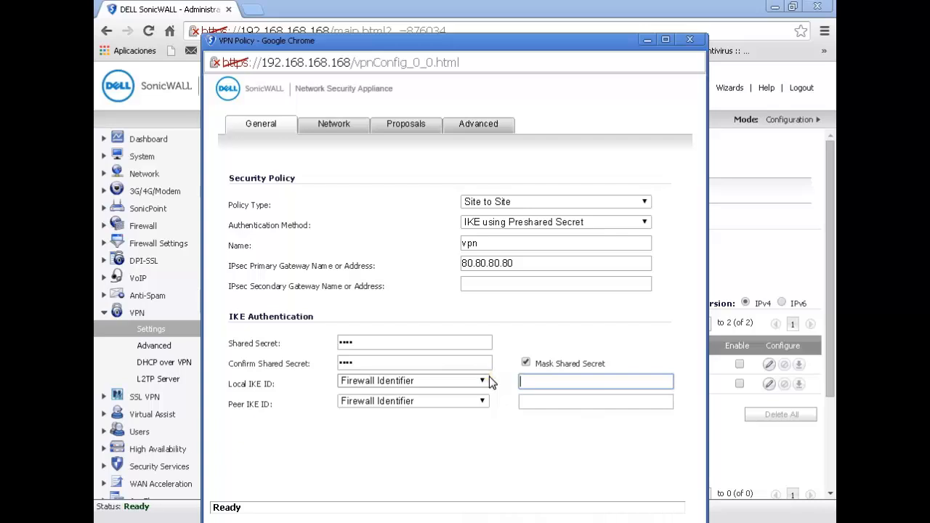
pyautogui.click(335, 127)
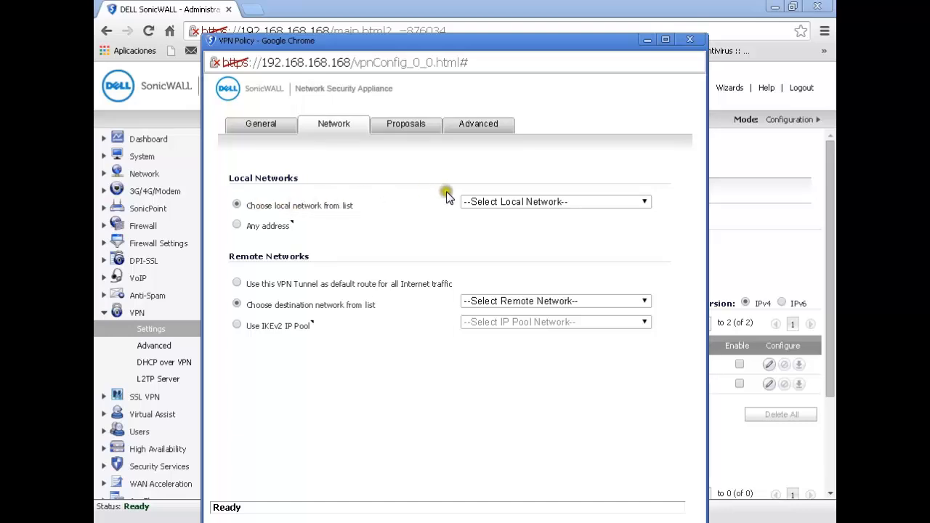
# - Choose X0 Subnet as the policy's local network
pyautogui.click(504, 201)
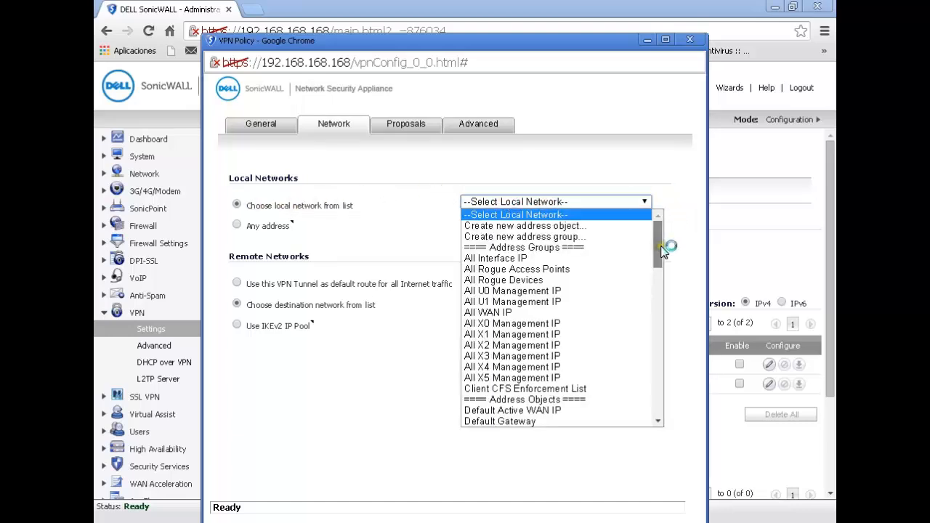
pyautogui.moveTo(663, 250); pyautogui.dragTo(658, 317)
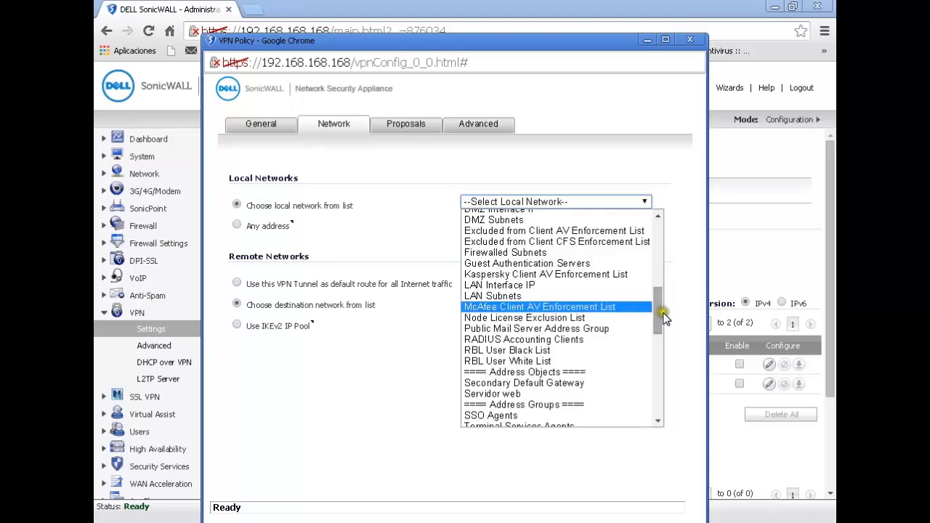
pyautogui.moveTo(663, 316); pyautogui.dragTo(663, 396)
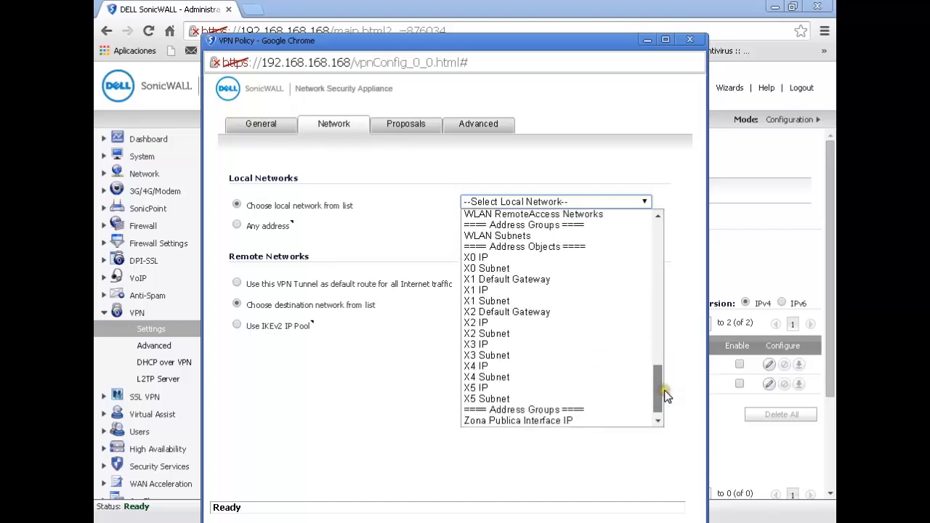
pyautogui.click(558, 269)
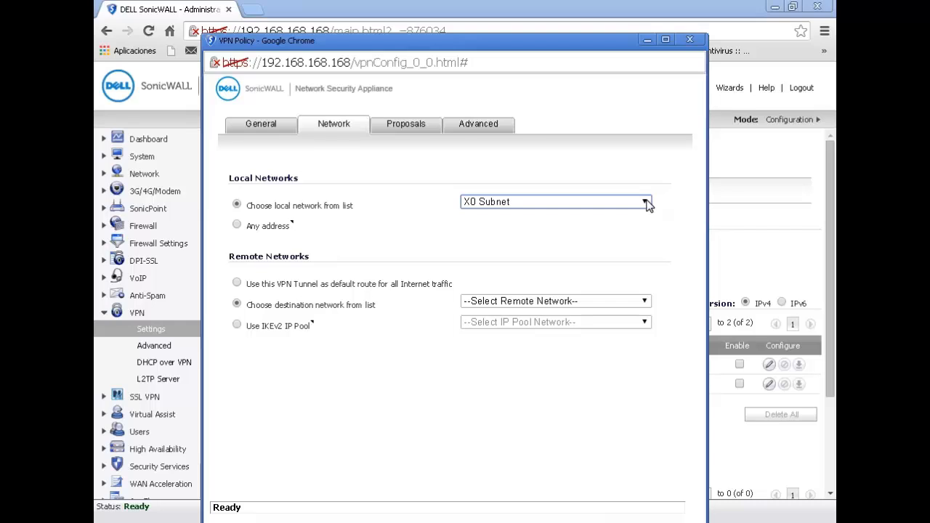
pyautogui.click(646, 202)
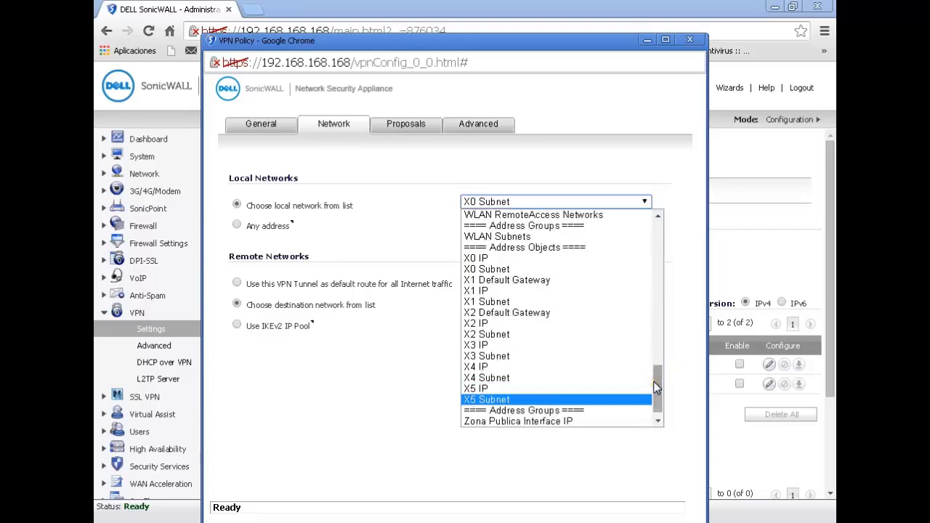
pyautogui.moveTo(657, 379); pyautogui.dragTo(681, 311)
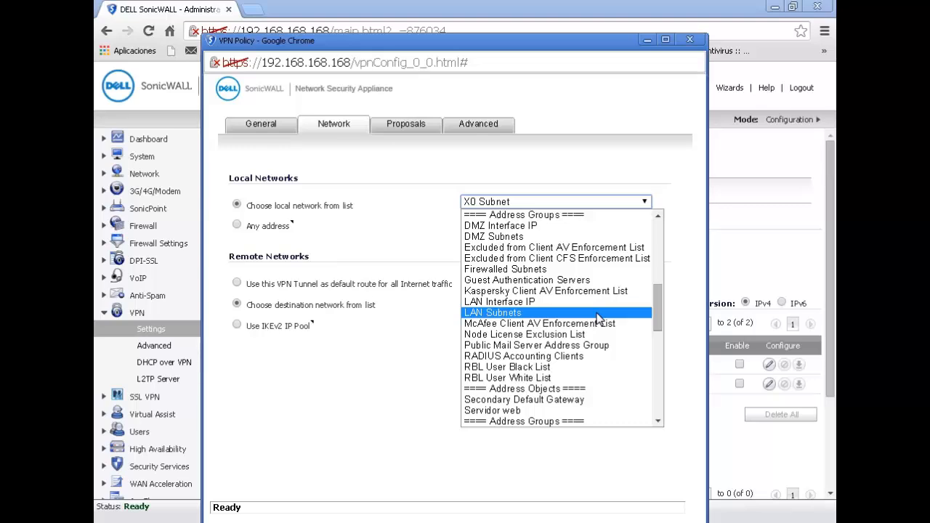
pyautogui.click(561, 181)
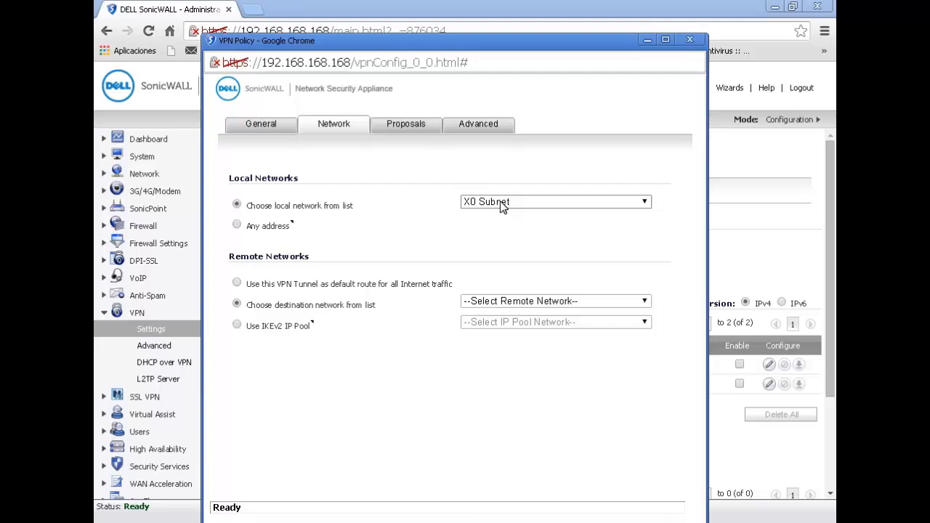
# - Open the list of remote destination networks
pyautogui.click(495, 243)
pyautogui.click(522, 300)
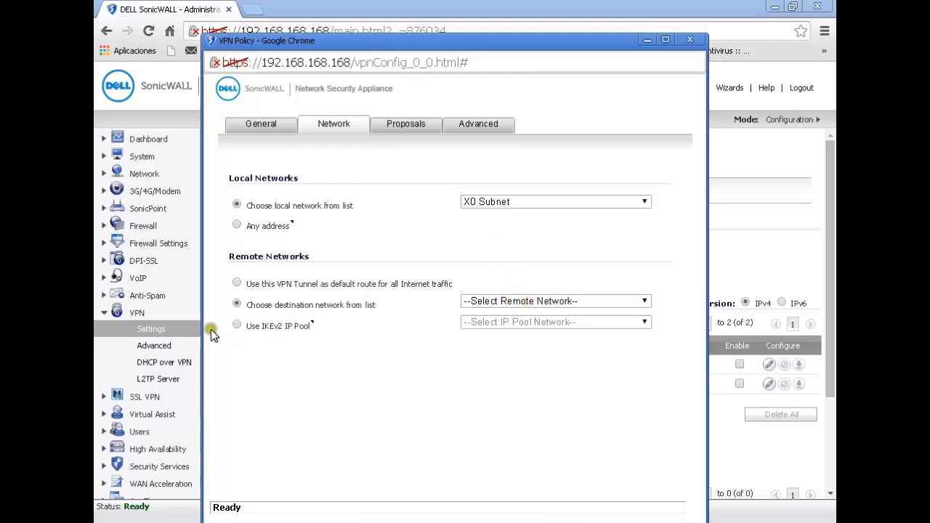
pyautogui.click(503, 304)
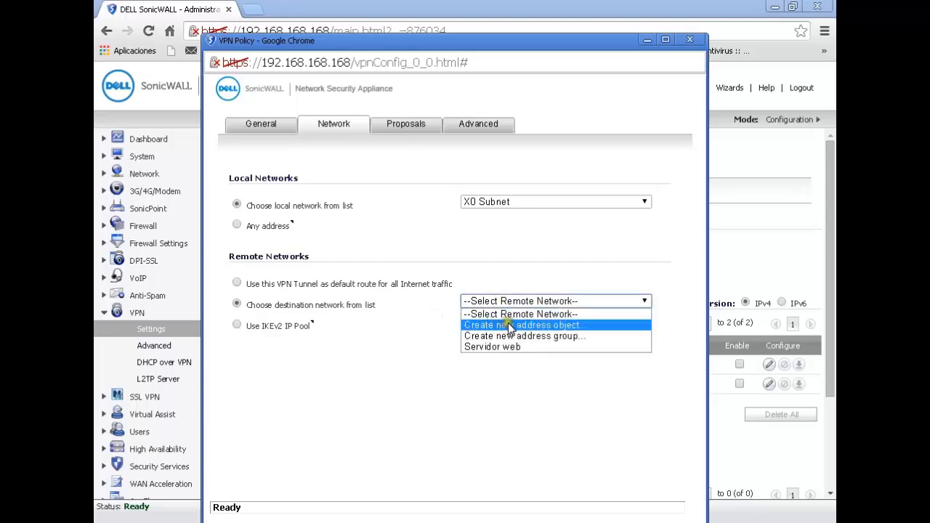
# - Start a new address object named 'Red destino' in the VPN zone
pyautogui.click(508, 325)
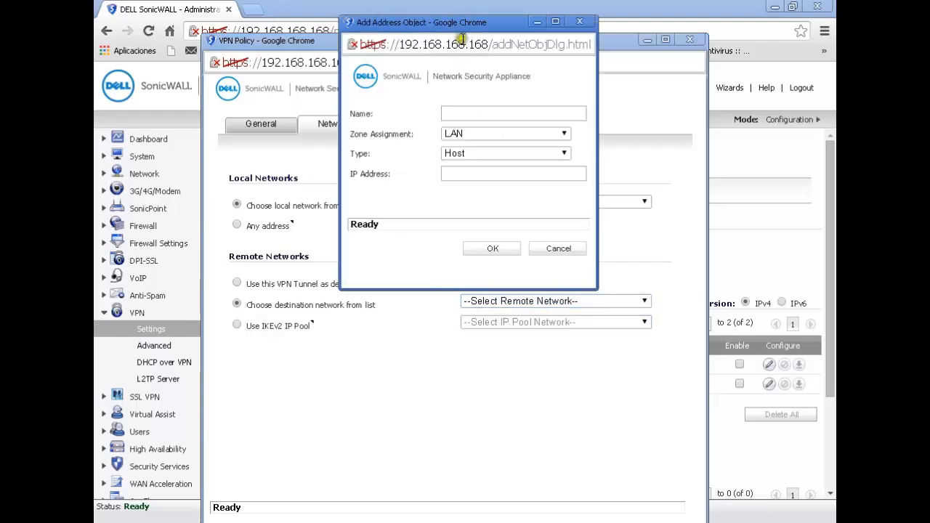
pyautogui.moveTo(462, 28); pyautogui.dragTo(467, 86)
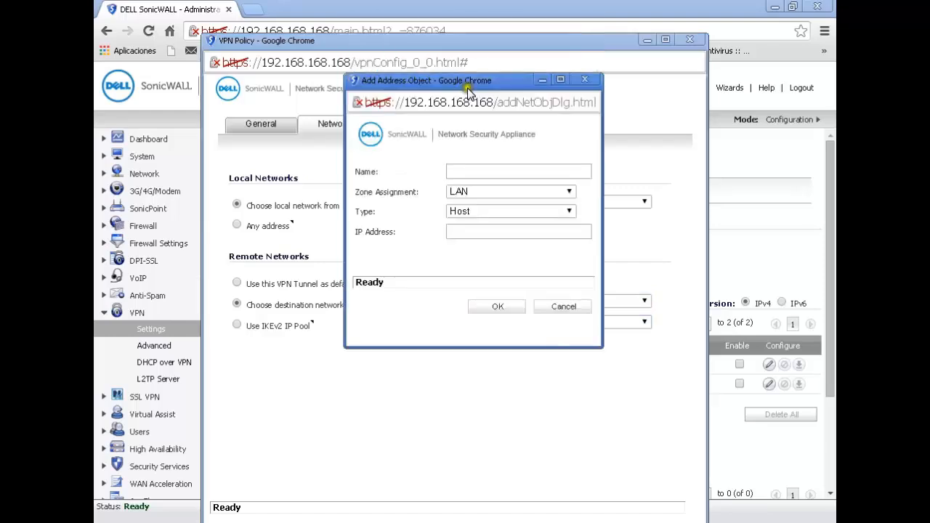
pyautogui.click(471, 170)
pyautogui.write('Red')
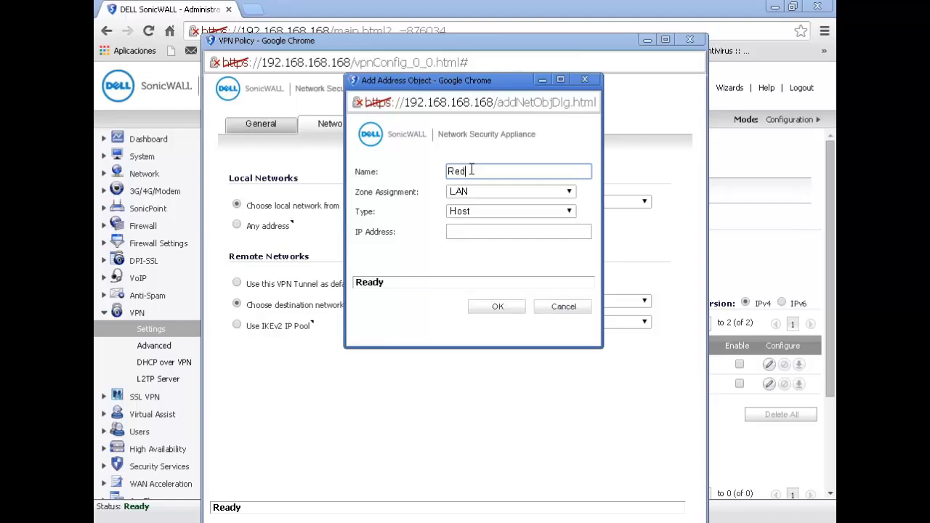
pyautogui.write(' destino')
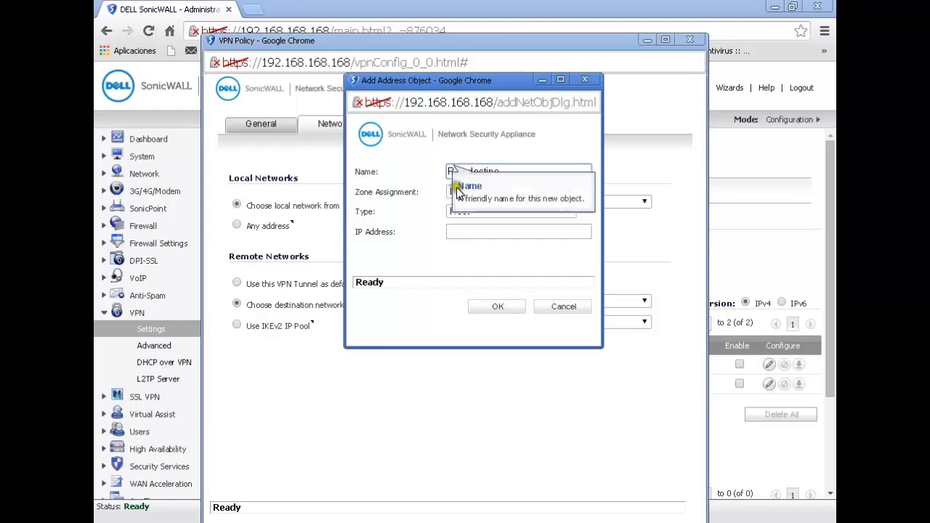
pyautogui.click(474, 193)
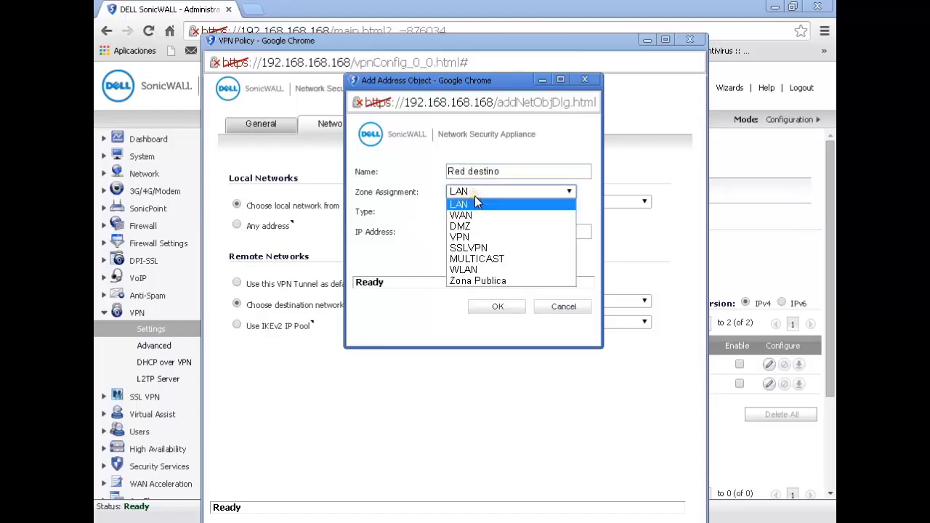
pyautogui.click(483, 237)
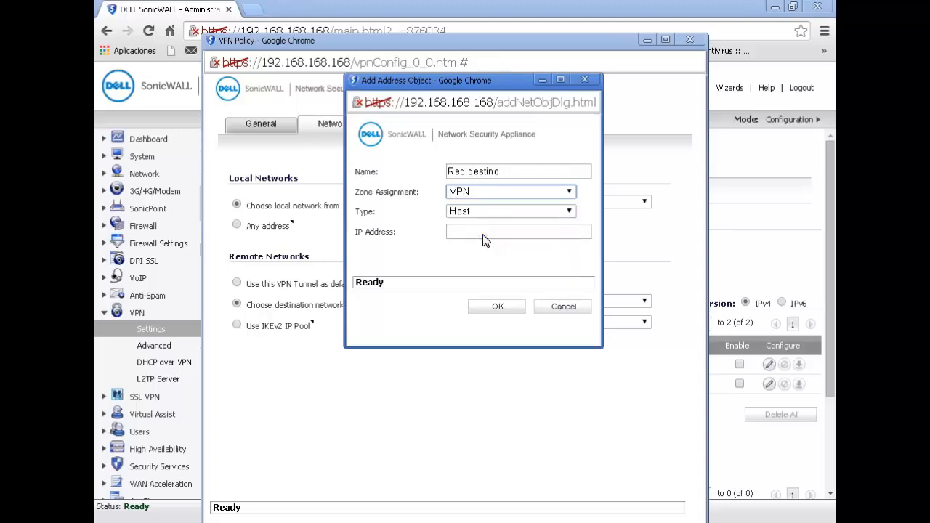
# - Make it a Network of 10.10.10.0 with netmask 255.255.255.0 and save it
pyautogui.click(477, 209)
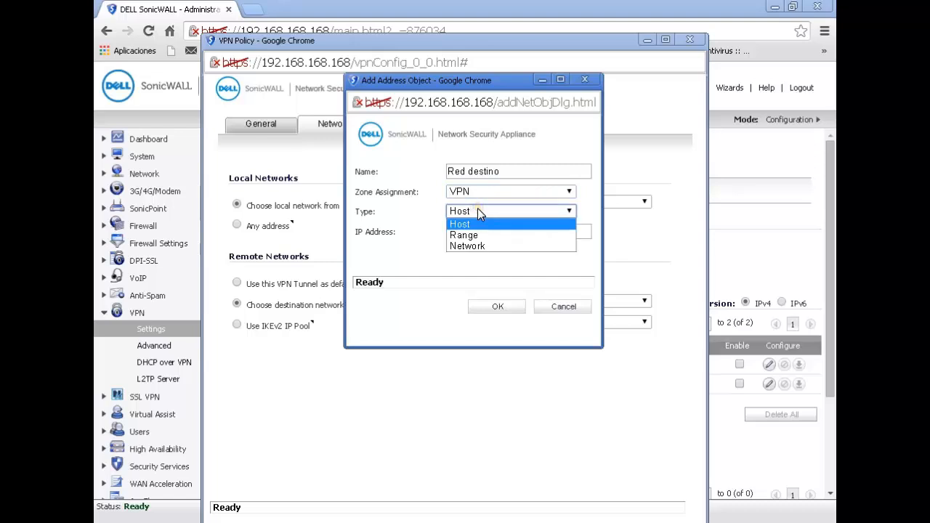
pyautogui.click(472, 246)
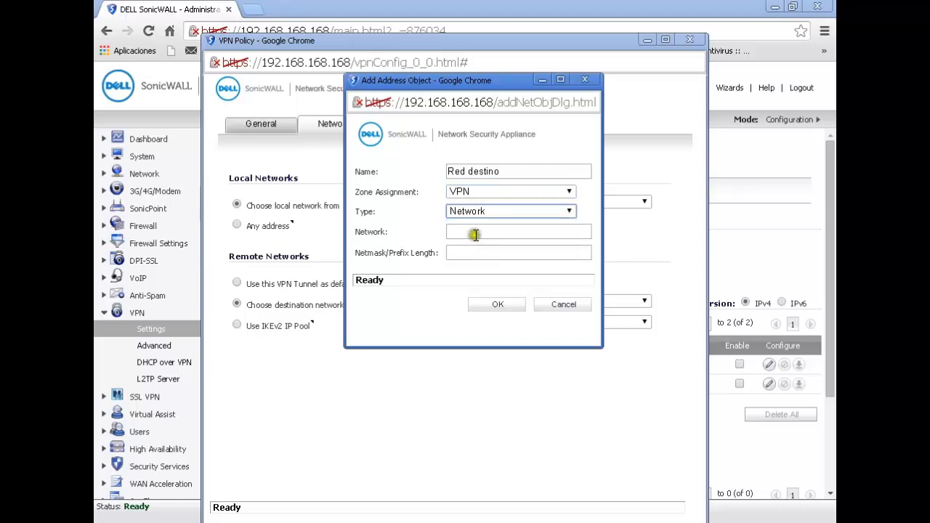
pyautogui.click(476, 232)
pyautogui.write('10')
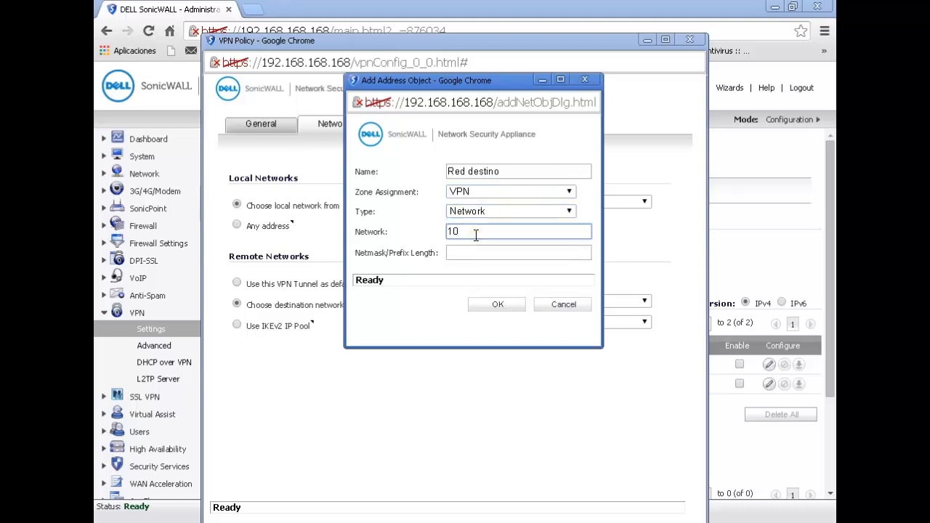
pyautogui.write('.10.10.0')
pyautogui.click(484, 253)
pyautogui.write('255.')
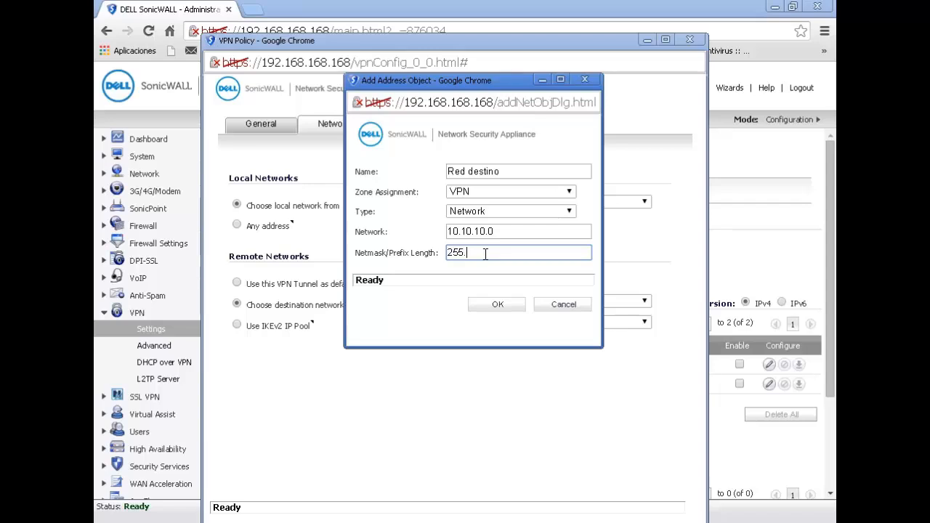
pyautogui.write('255.255.0')
pyautogui.click(498, 305)
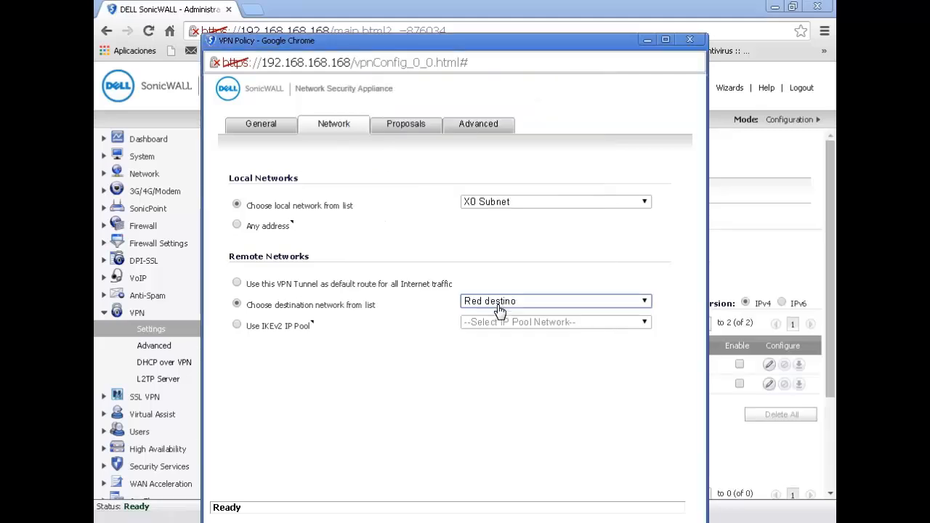
# - On the Proposals tab, set the IKE exchange to Main Mode and keep SHA1 authentication
pyautogui.click(424, 127)
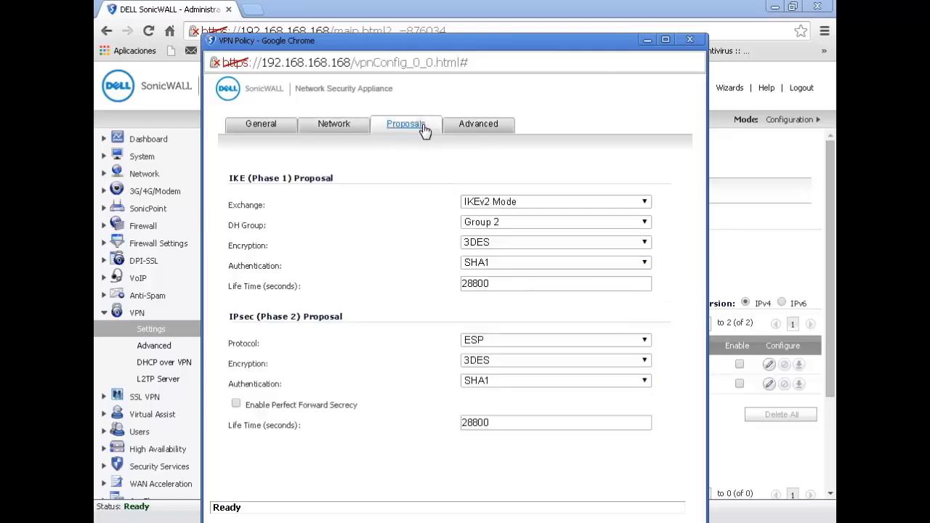
pyautogui.click(539, 203)
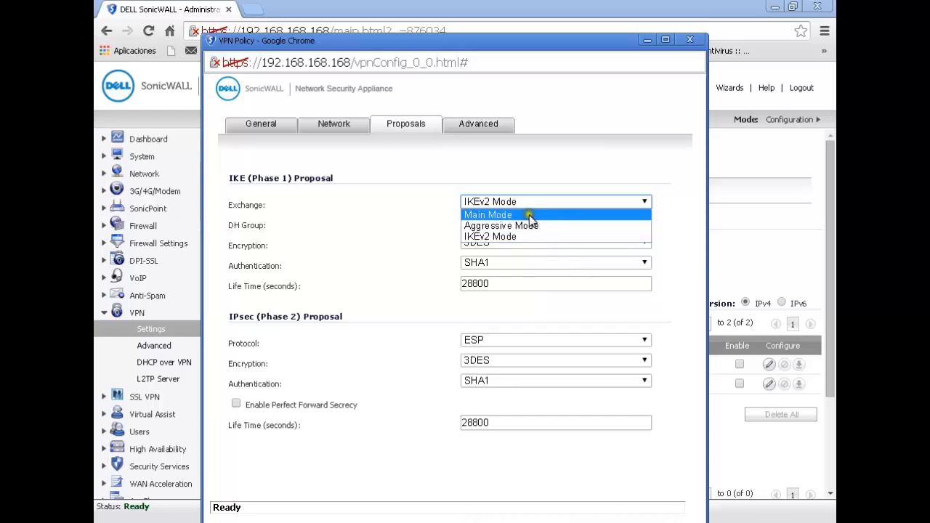
pyautogui.click(530, 215)
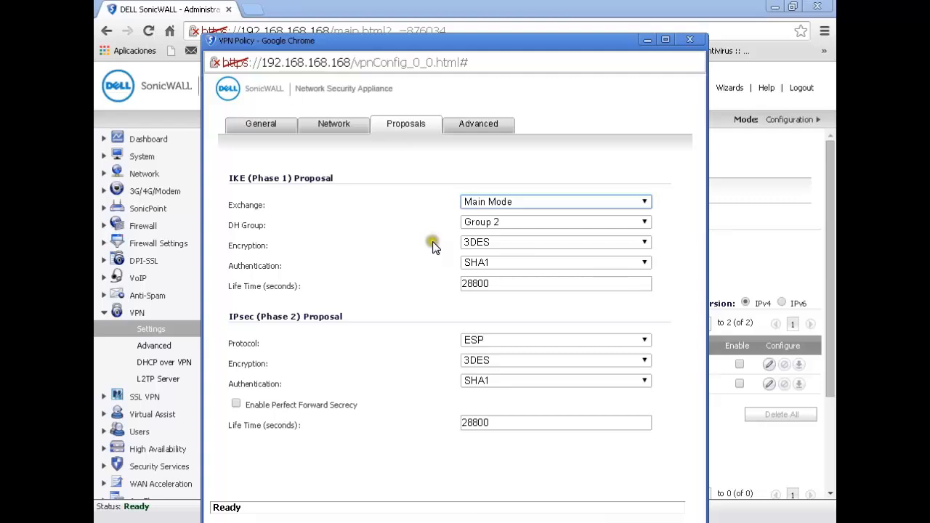
pyautogui.click(497, 264)
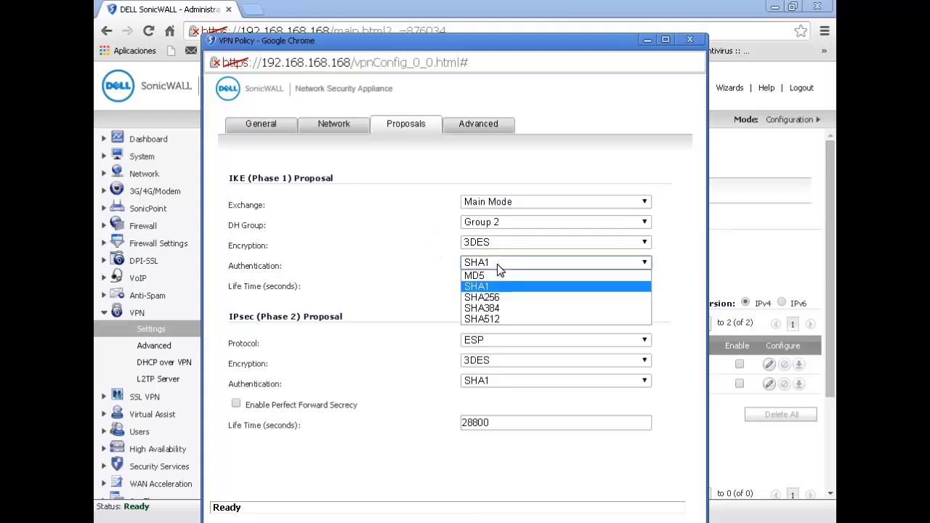
pyautogui.click(425, 277)
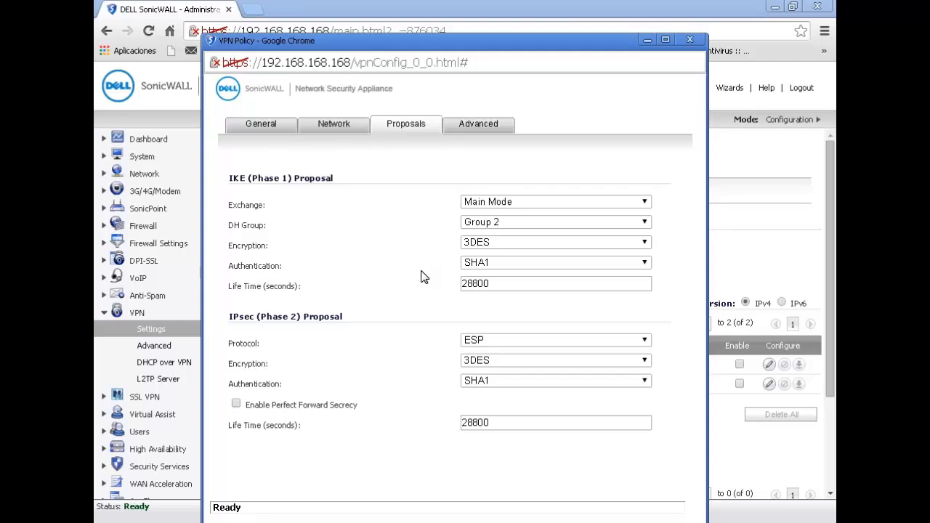
# - Show the Advanced settings with Enable Keep Alive left on, and maximize the policy window
pyautogui.click(484, 124)
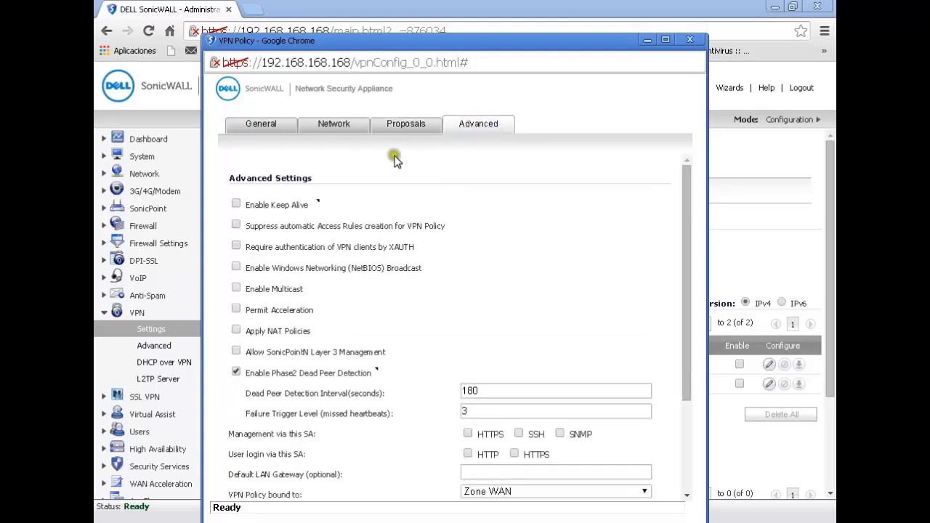
pyautogui.click(232, 200)
pyautogui.click(237, 202)
pyautogui.moveTo(688, 186); pyautogui.dragTo(740, 469)
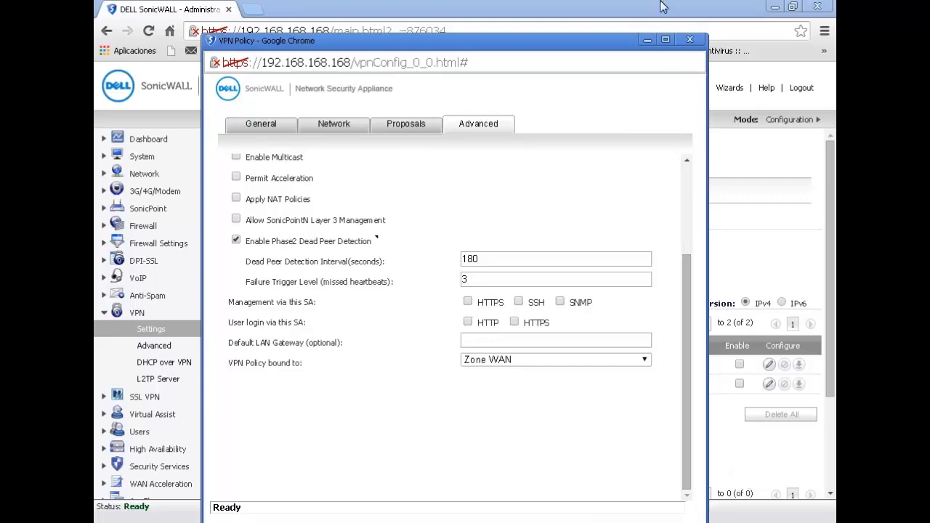
pyautogui.click(666, 40)
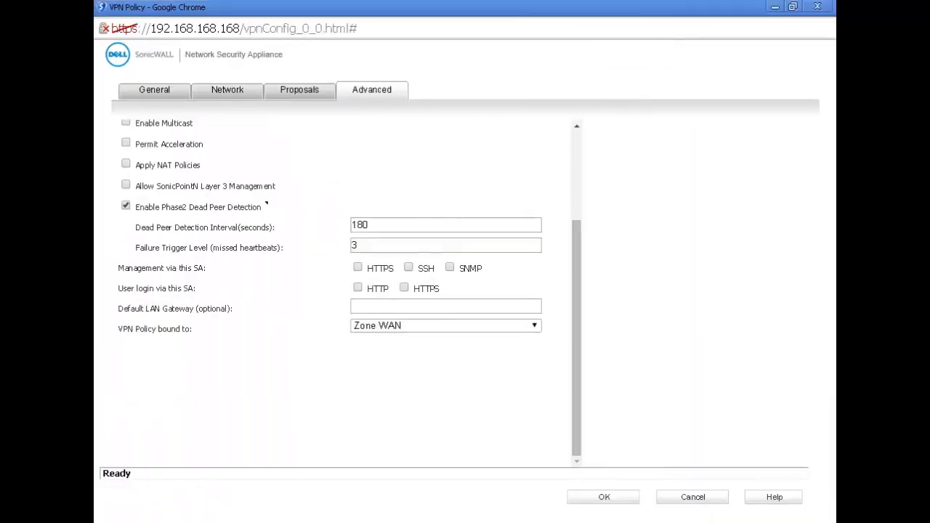
# - After the save attempt's 'Local ID must be specified' warning, set the Local IKE ID to IPv4 Address
pyautogui.click(610, 496)
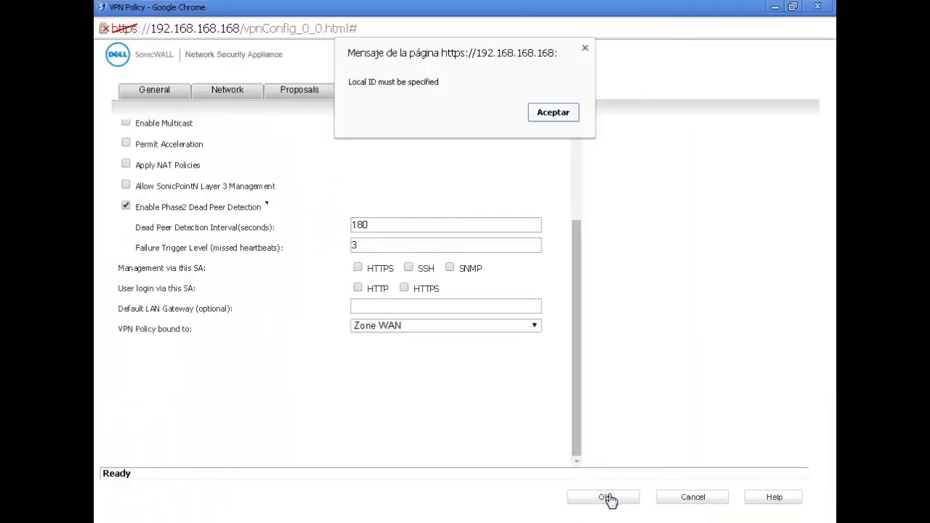
pyautogui.click(553, 114)
pyautogui.click(151, 91)
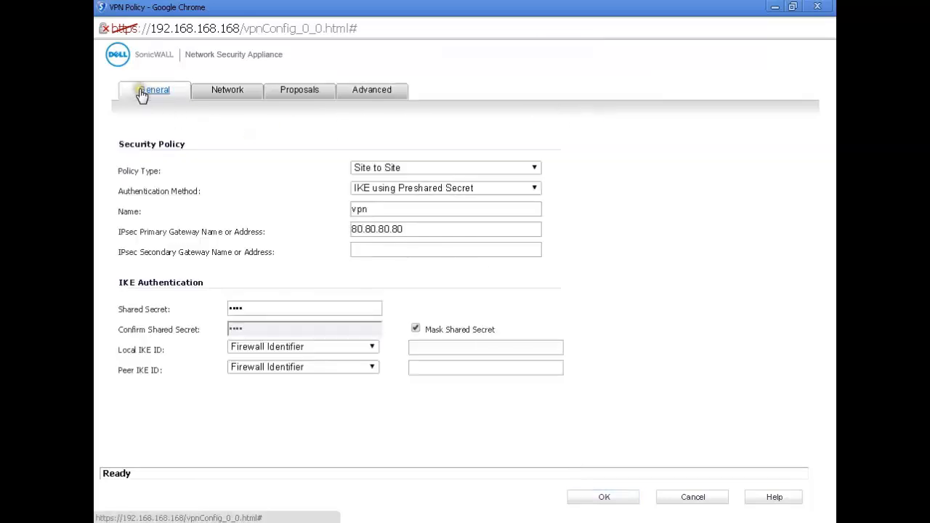
pyautogui.click(325, 348)
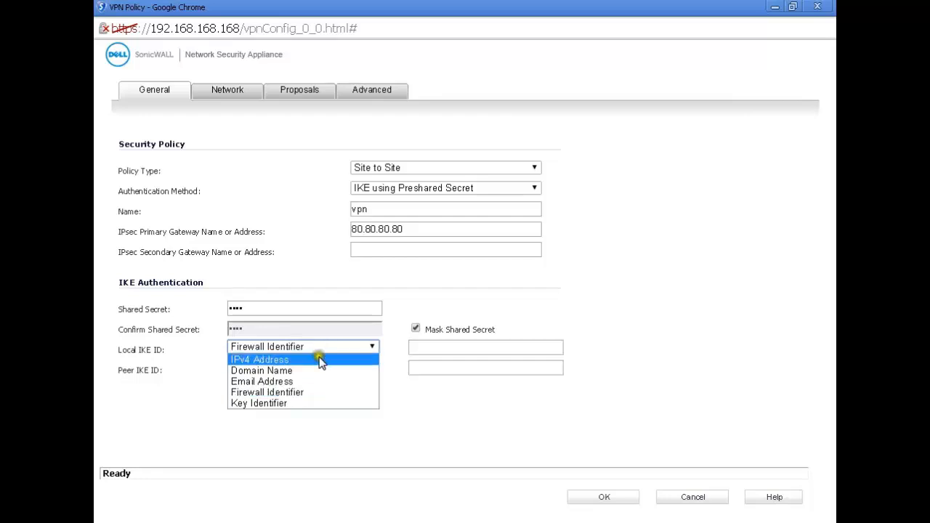
pyautogui.click(322, 357)
# - Set the Peer IKE ID to IPv4 Address and save the VPN policy
pyautogui.click(322, 366)
pyautogui.click(312, 390)
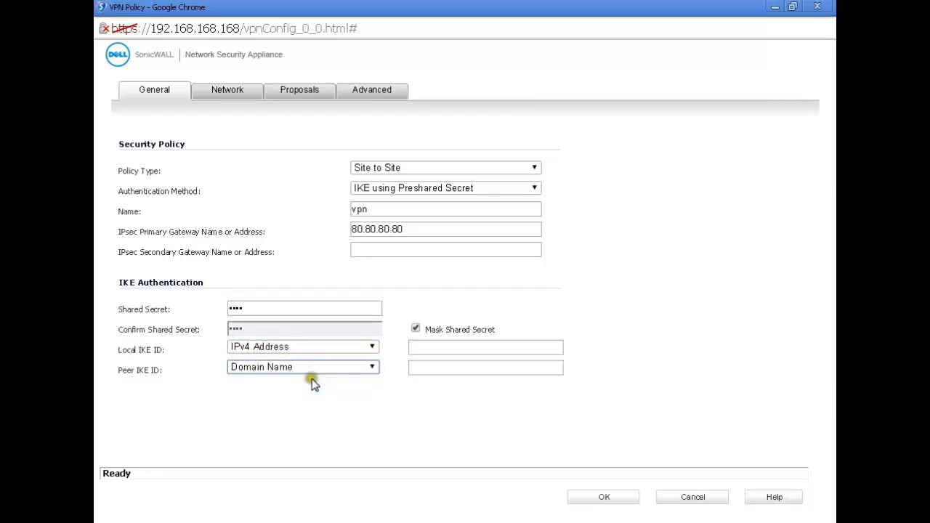
pyautogui.click(311, 370)
pyautogui.click(308, 381)
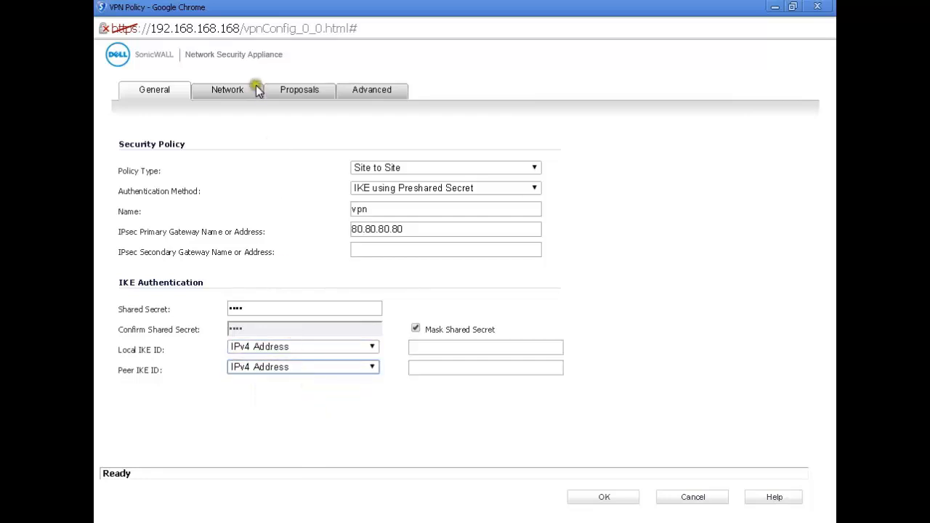
pyautogui.click(601, 502)
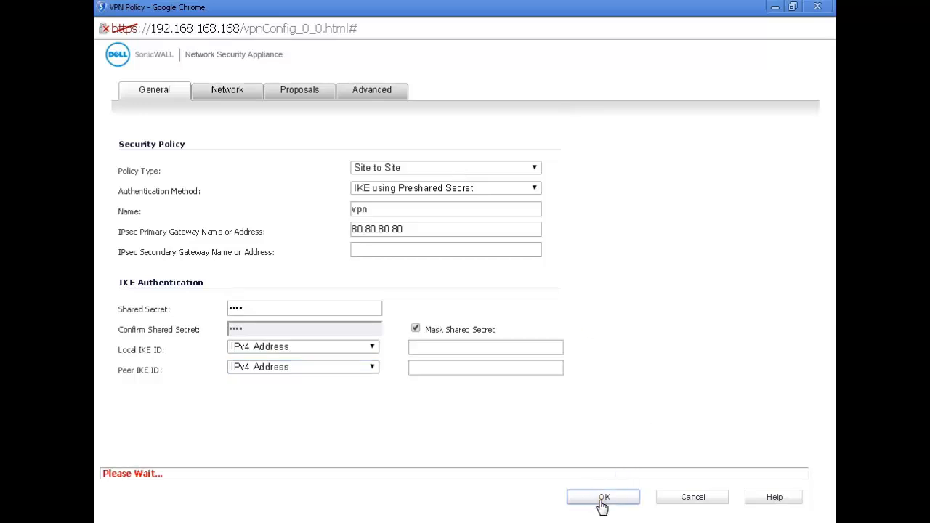